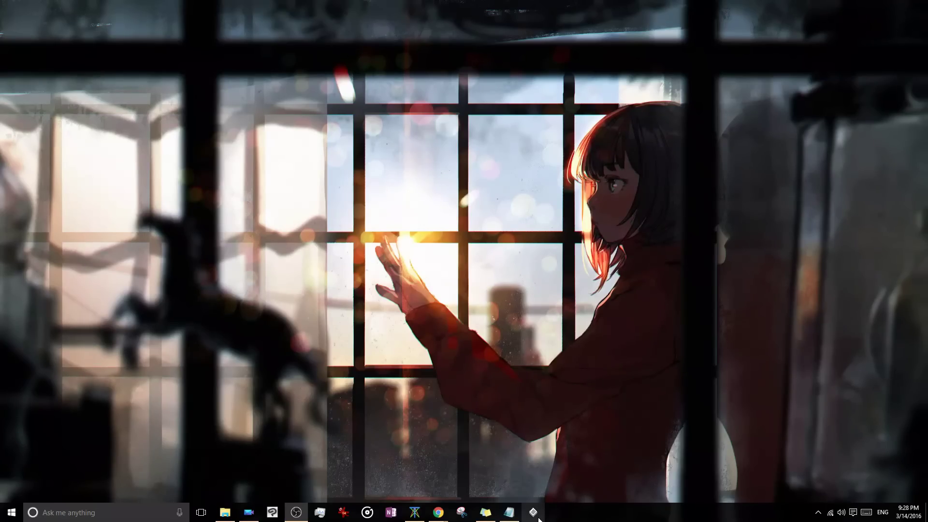
# Launch Hope Calendar from its taskbar icon to show March 2016.
pyautogui.click(534, 513)
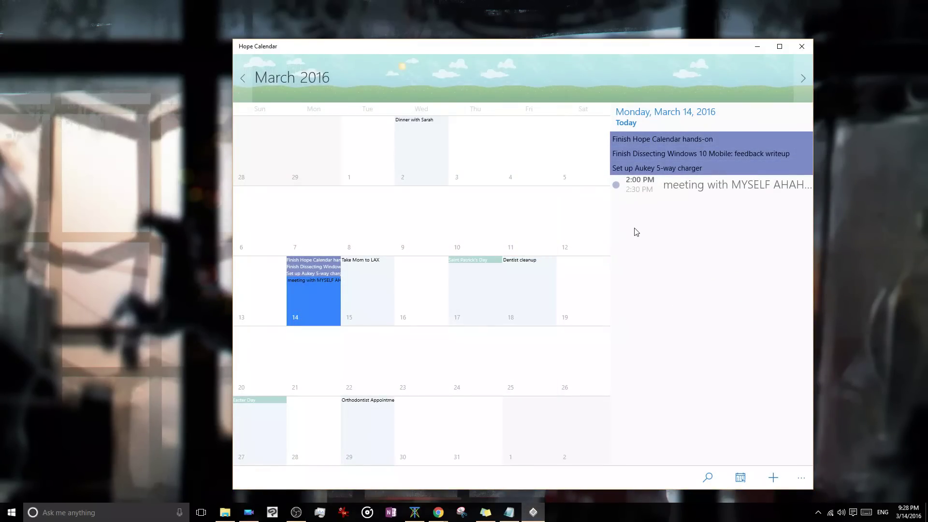
# Open the details of today's 2:00 PM meeting in the side list.
pyautogui.click(709, 186)
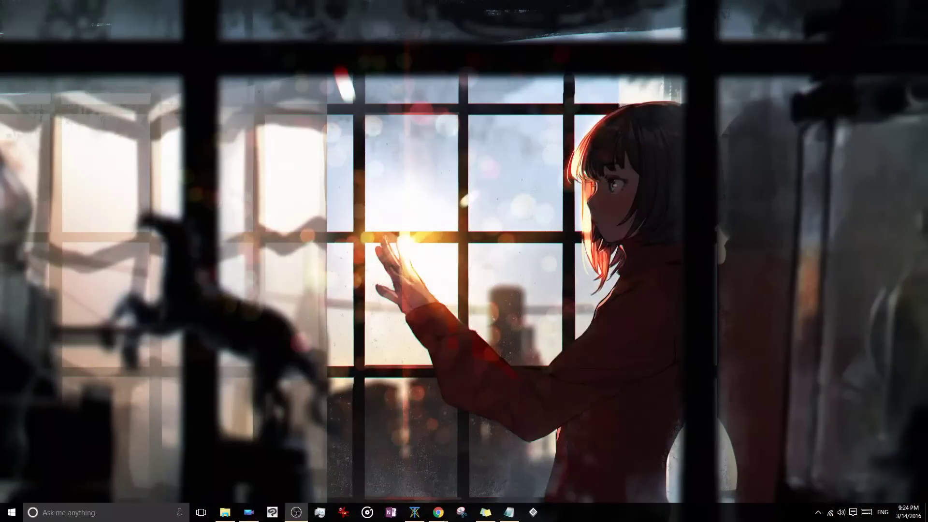
# Reopen the Hope Calendar window and toggle heat-map shading on the month view.
pyautogui.click(535, 512)
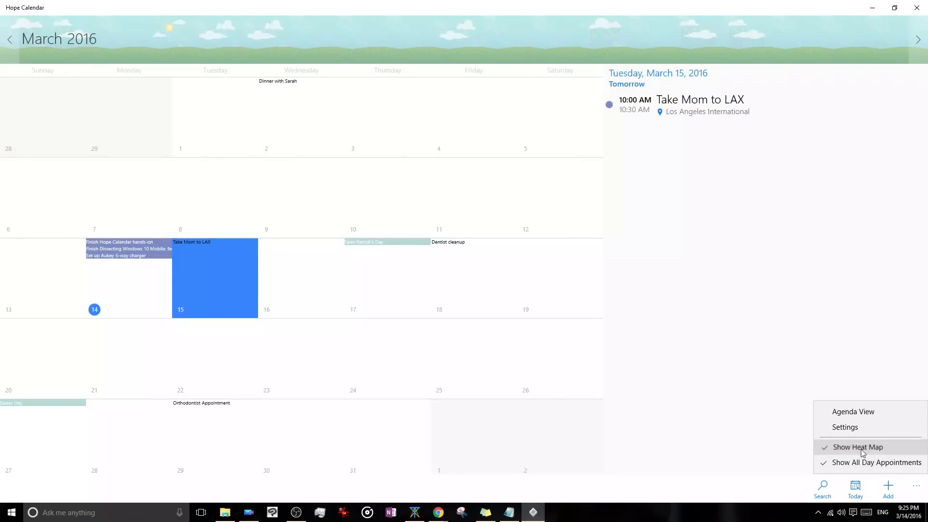
pyautogui.click(861, 449)
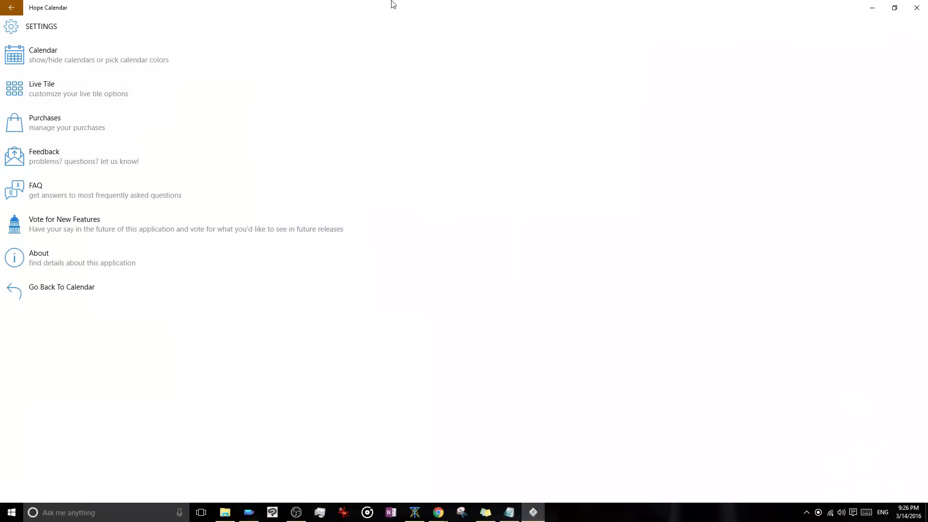
# Restore the calendar window from full screen and choose Vote for New Features.
pyautogui.moveTo(390, 7); pyautogui.dragTo(525, 48)
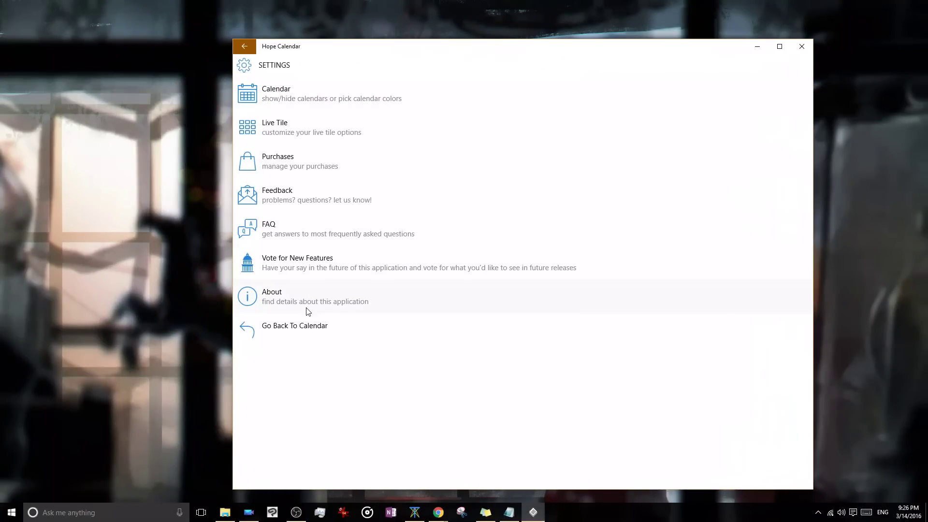
pyautogui.click(336, 274)
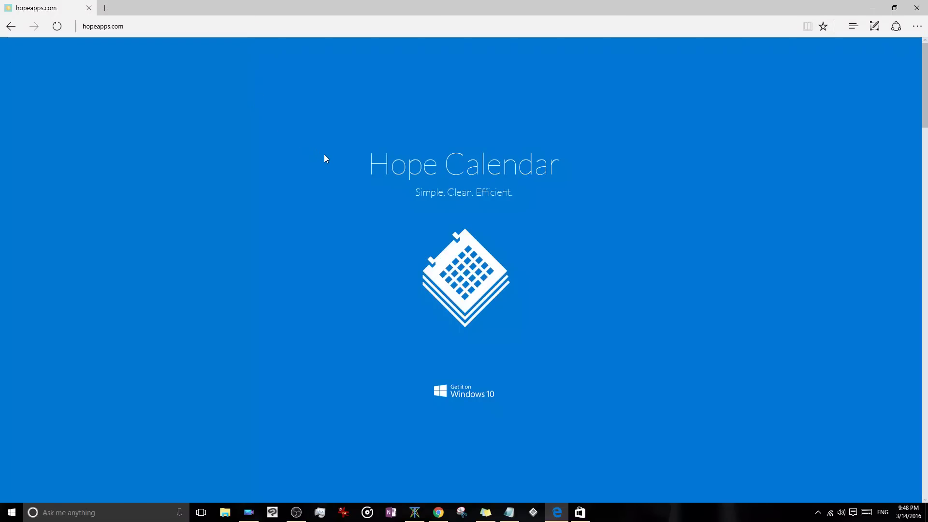
pyautogui.scroll(-5, 324, 155)
pyautogui.scroll(-5, 324, 154)
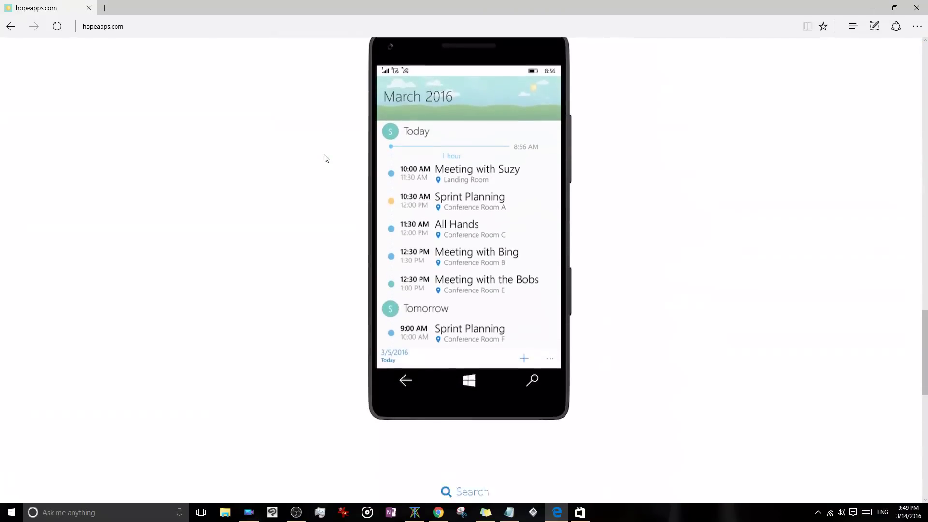
pyautogui.scroll(-5, 324, 155)
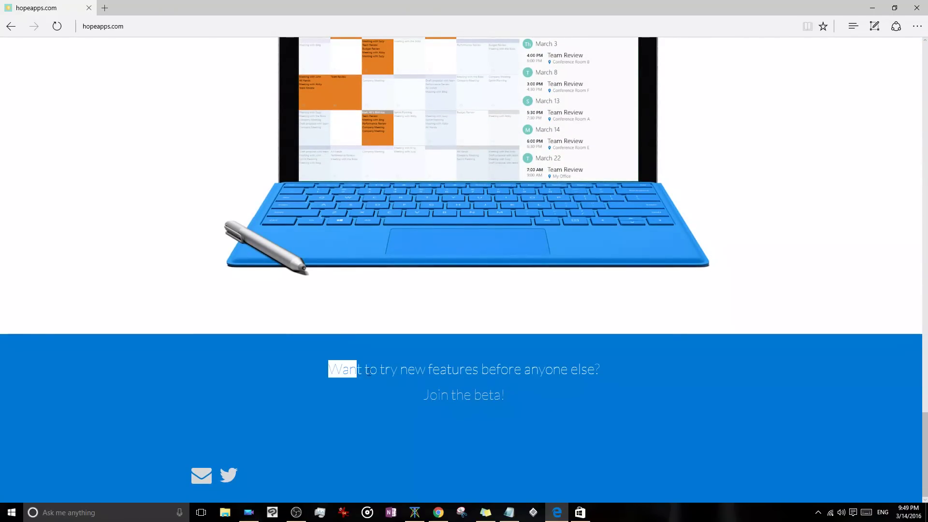
# Follow the Join the beta! link on hopeapps.com to the beta signup page.
pyautogui.click(493, 398)
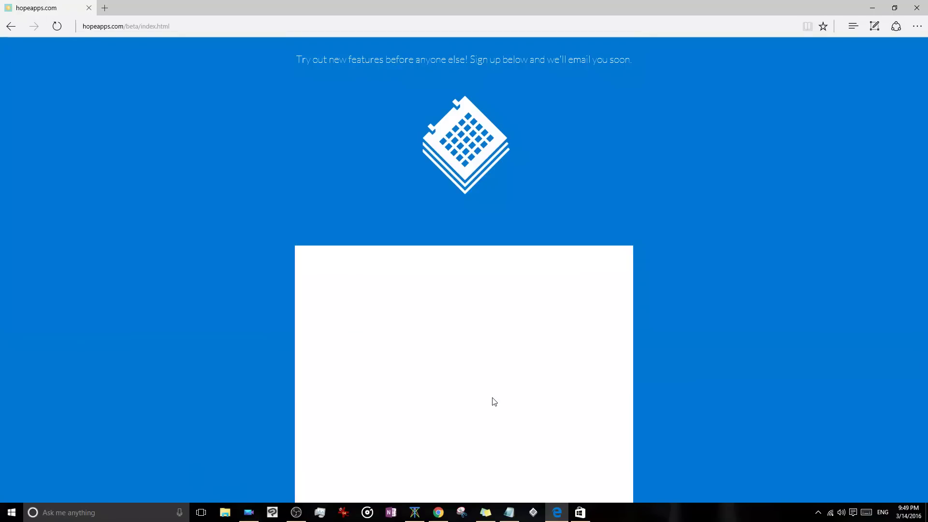